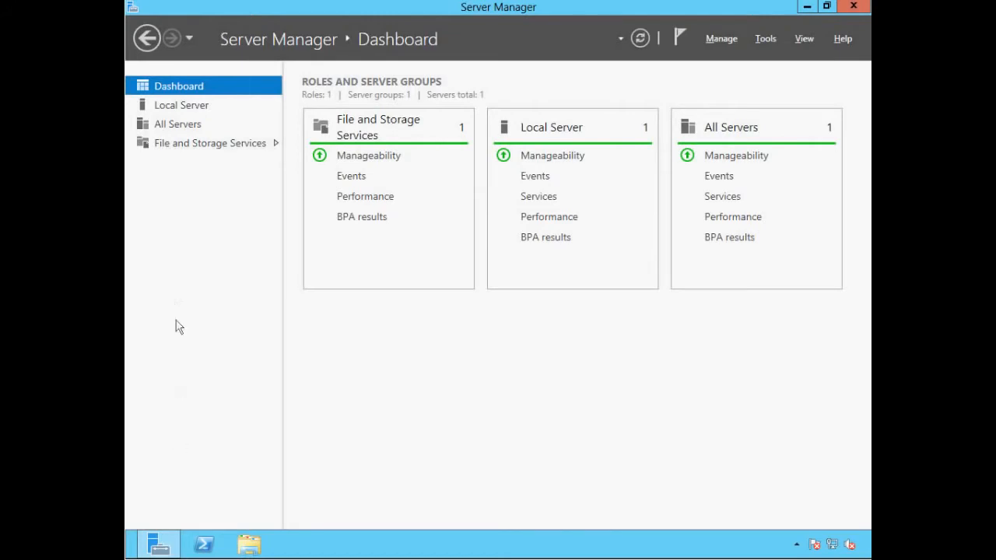
pyautogui.click(168, 108)
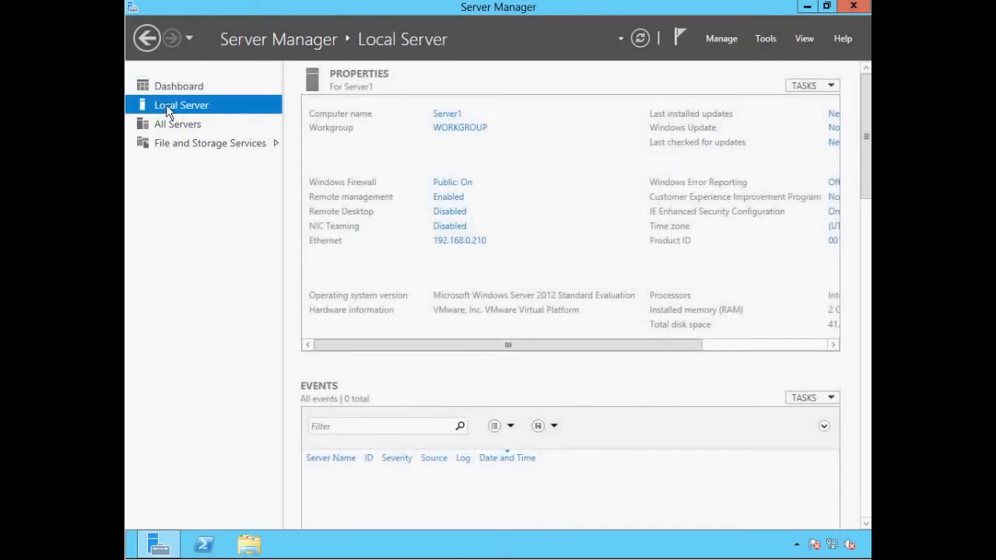
pyautogui.click(440, 115)
pyautogui.click(441, 253)
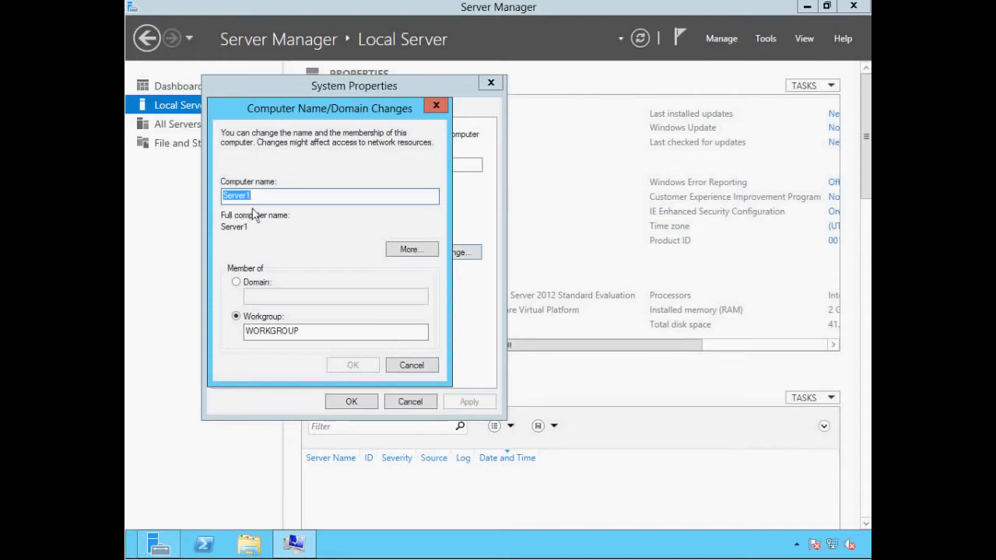
pyautogui.click(409, 364)
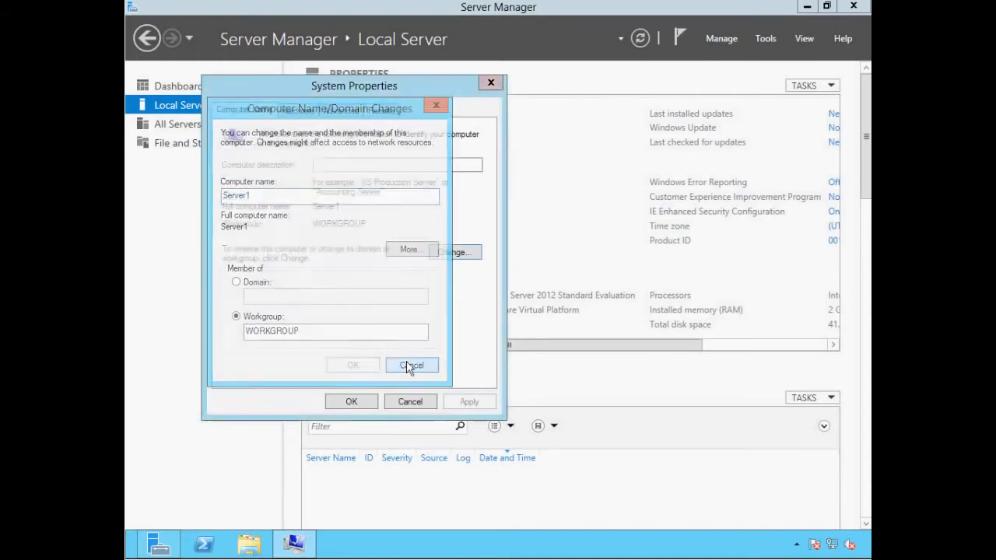
pyautogui.click(411, 402)
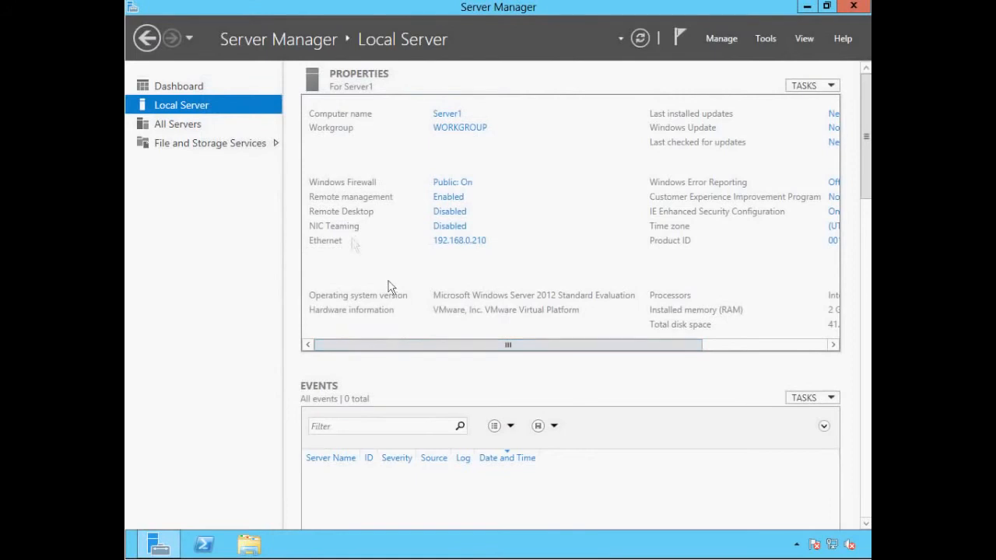
# Verify Ethernet's static IPv4 192.168.0.210, mask 255.255.255.0, gateway 192.168.0.1, then close Network Connections
pyautogui.click(442, 241)
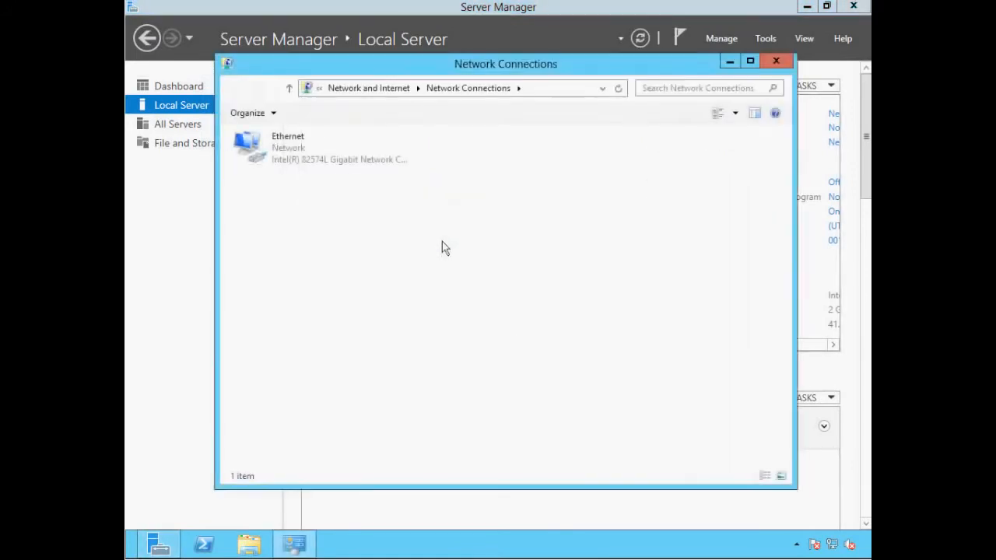
pyautogui.rightClick(283, 159)
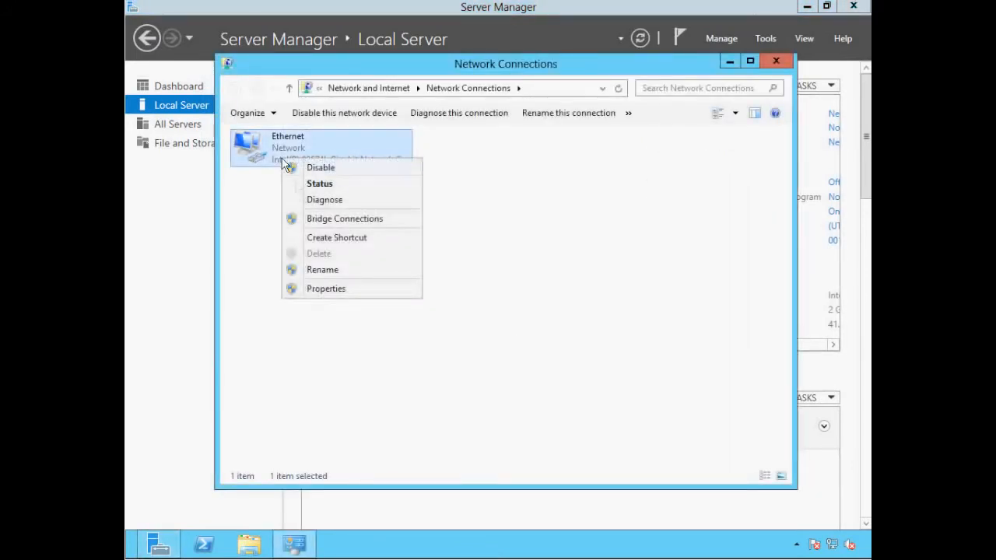
pyautogui.click(336, 293)
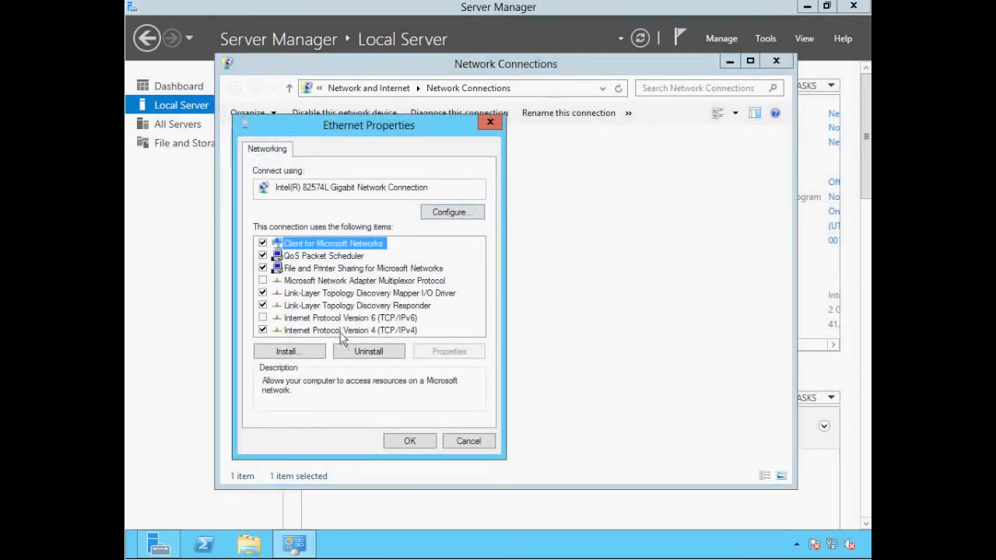
pyautogui.click(340, 332)
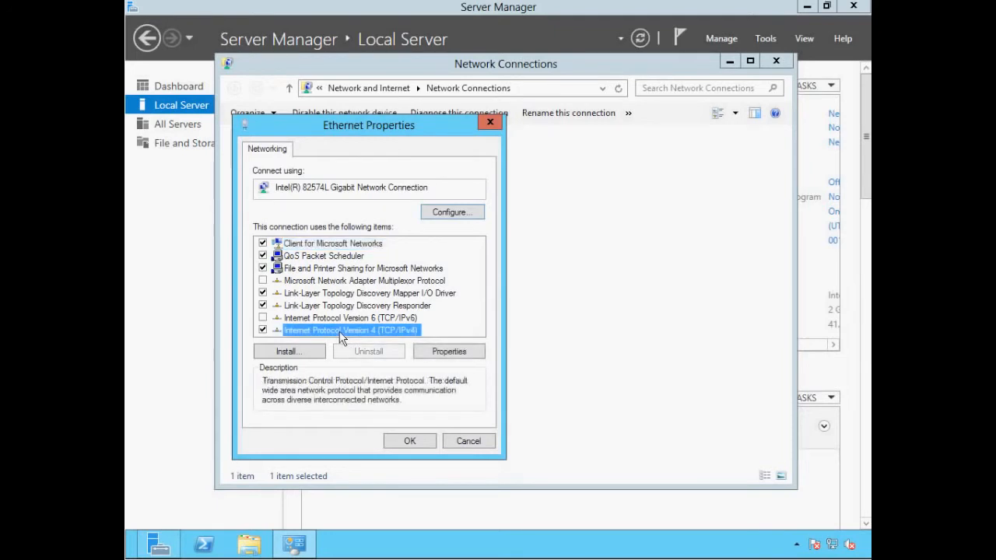
pyautogui.click(437, 354)
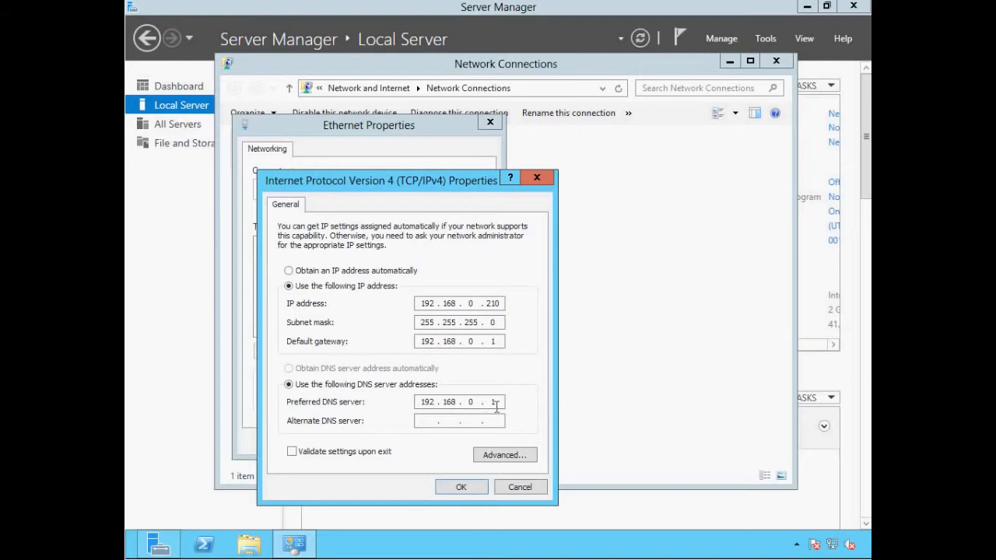
pyautogui.click(472, 488)
pyautogui.click(409, 441)
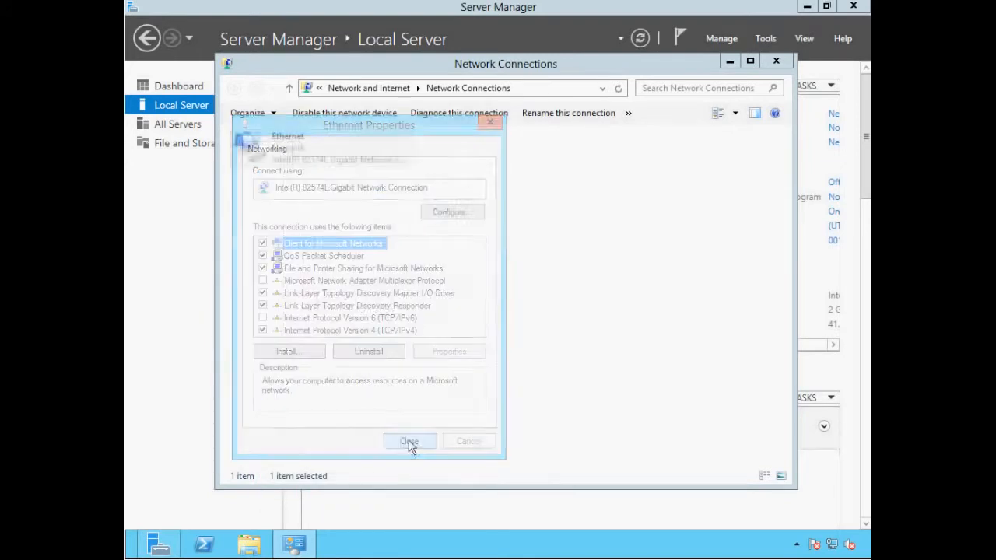
pyautogui.click(775, 61)
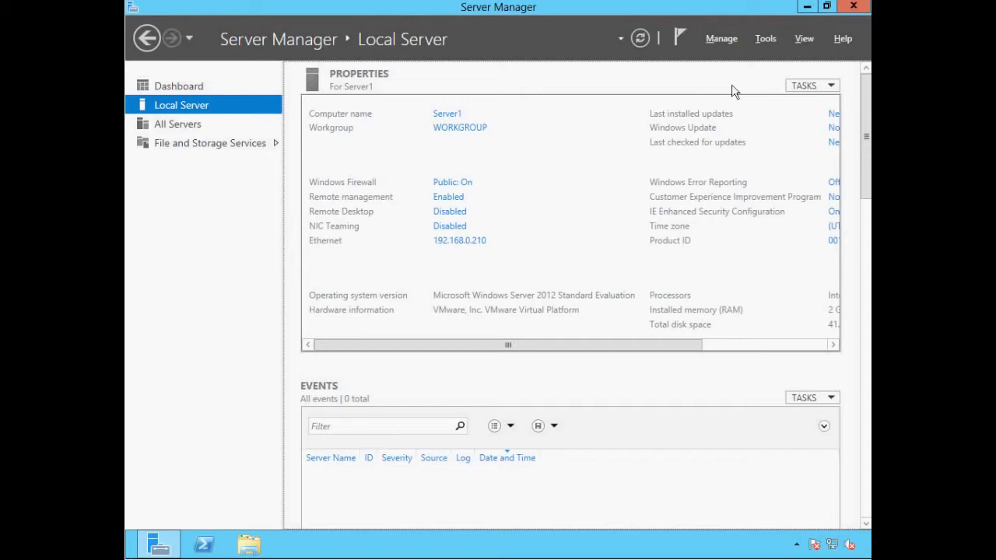
# Launch Add Roles and Features with role-based installation and destination Server1, reaching the server roles list
pyautogui.click(723, 39)
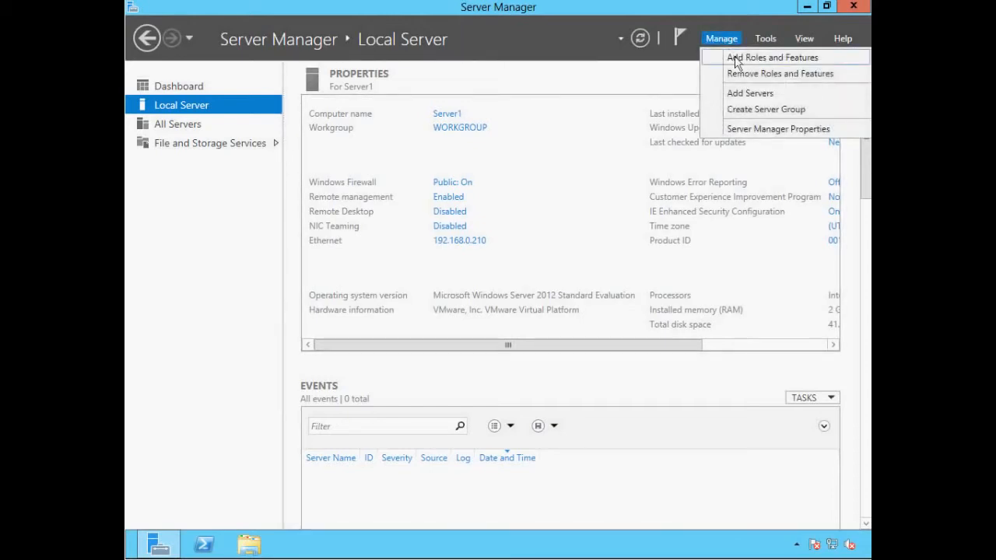
pyautogui.click(735, 59)
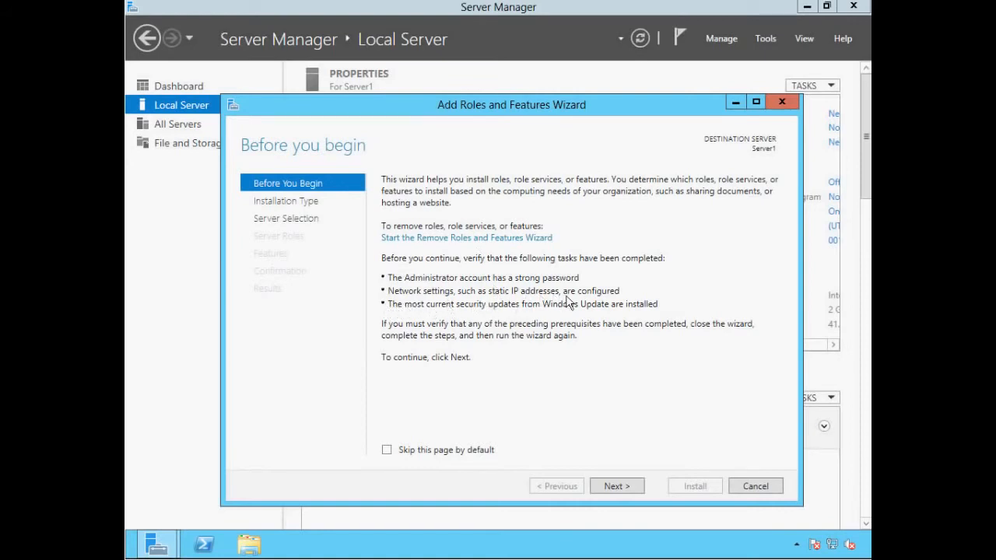
pyautogui.click(616, 486)
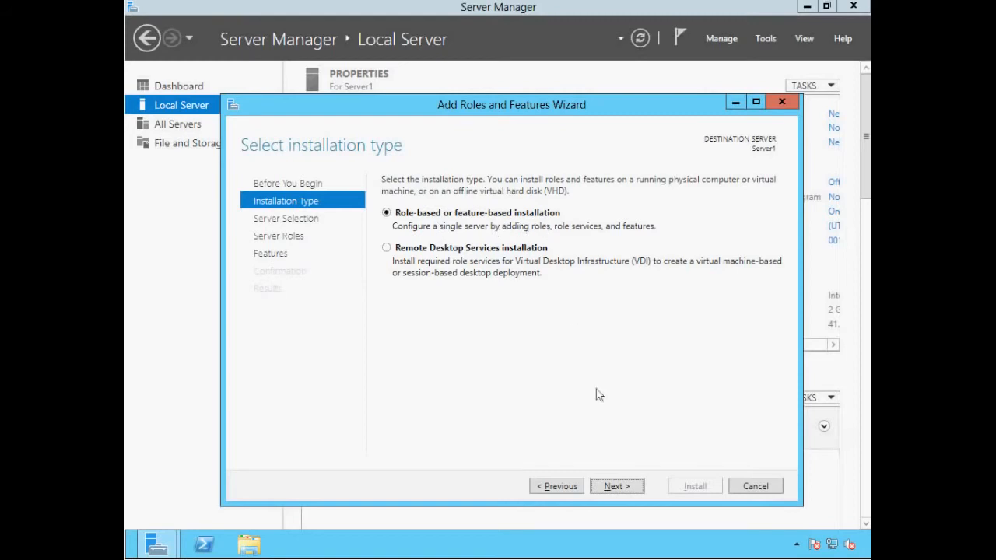
pyautogui.click(613, 484)
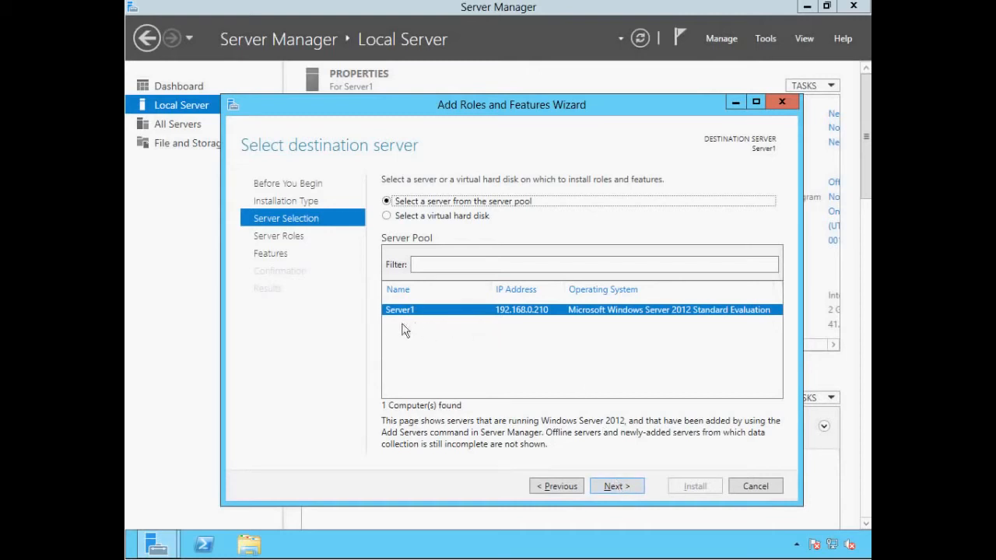
pyautogui.click(616, 486)
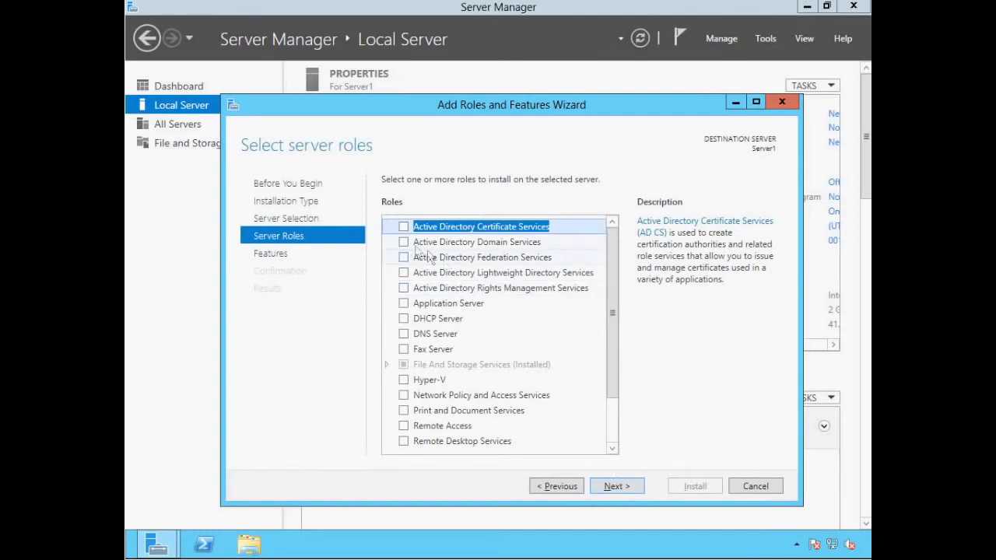
# Select Active Directory Domain Services with its management features and advance to the AD DS page
pyautogui.click(403, 242)
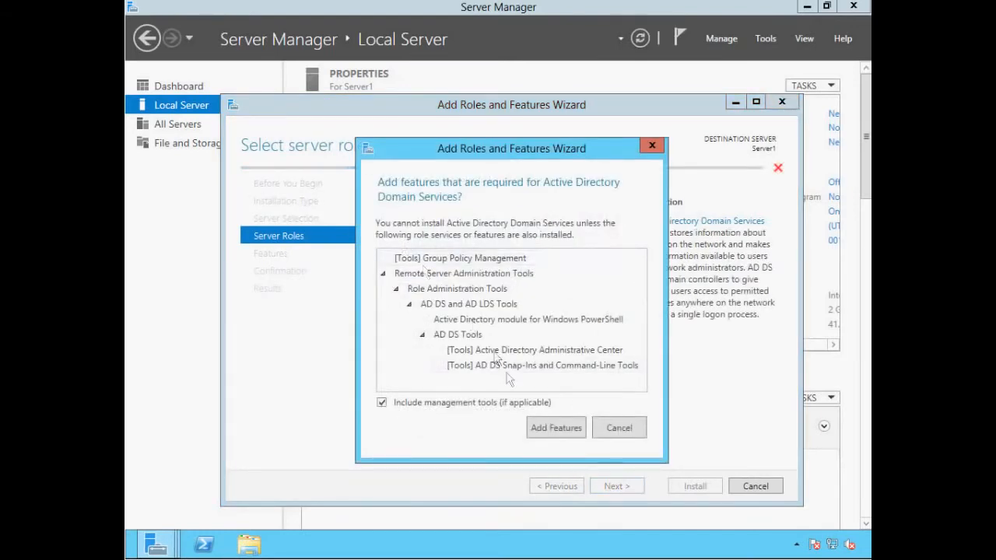
pyautogui.click(553, 429)
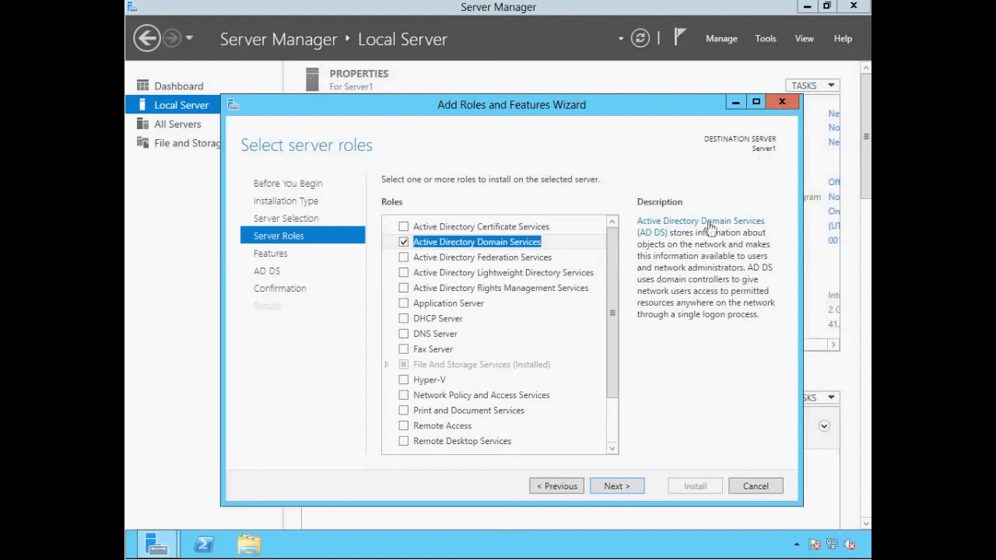
pyautogui.click(626, 490)
pyautogui.click(626, 487)
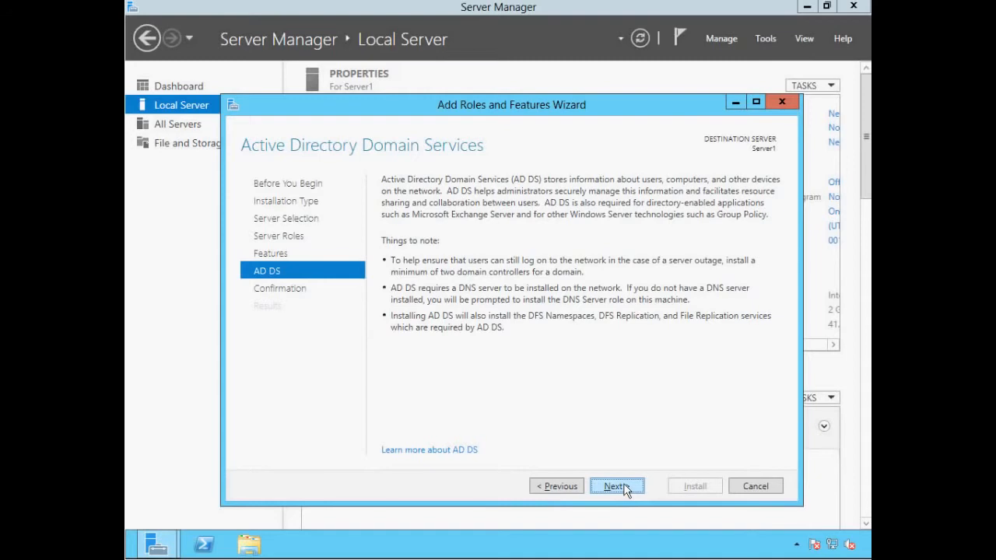
# Allow automatic restart of Server1 if required and install the AD DS role
pyautogui.click(621, 486)
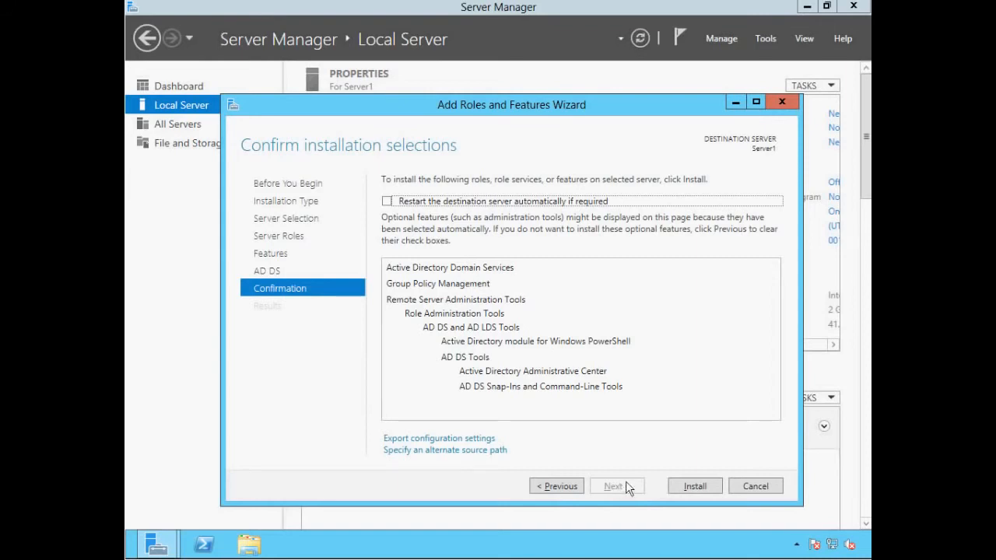
pyautogui.click(387, 201)
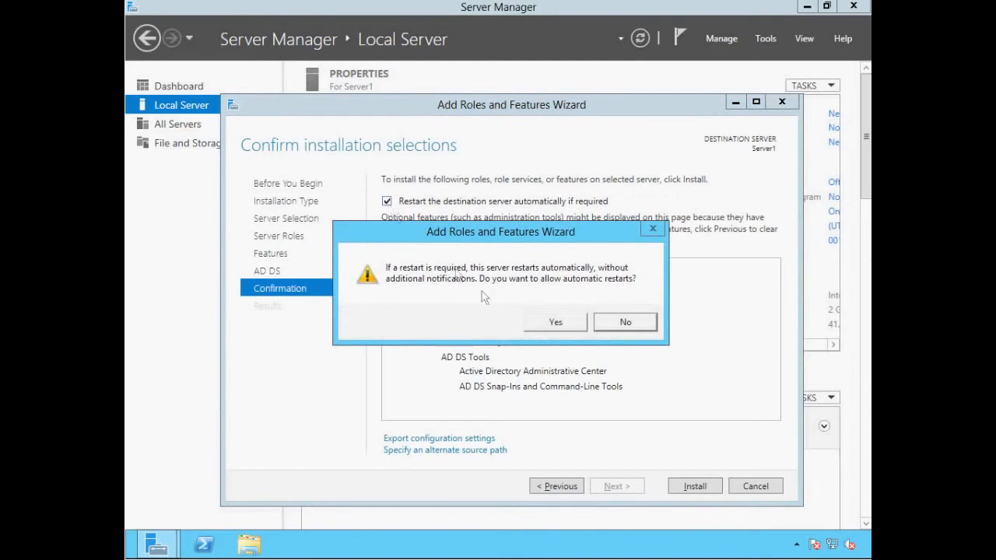
pyautogui.click(556, 322)
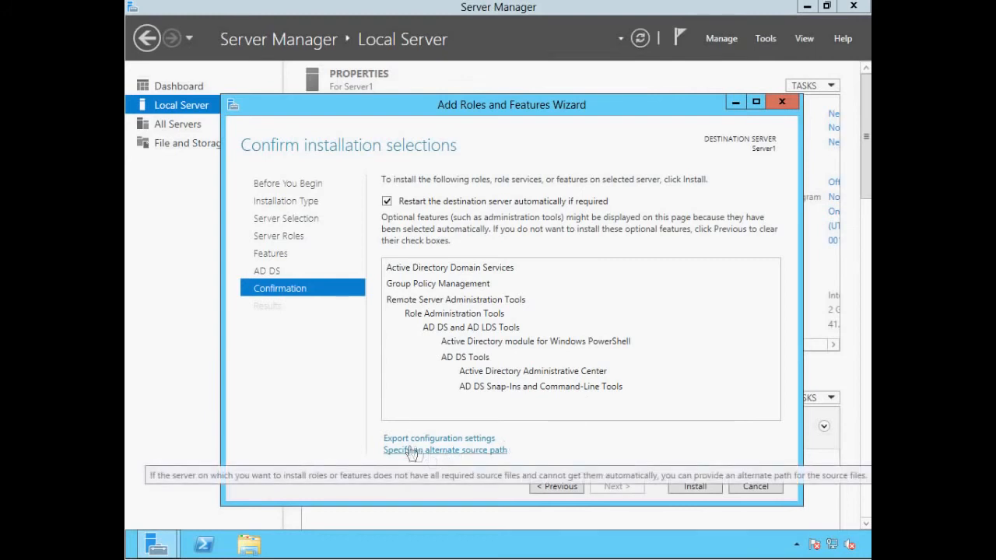
pyautogui.moveTo(414, 441)
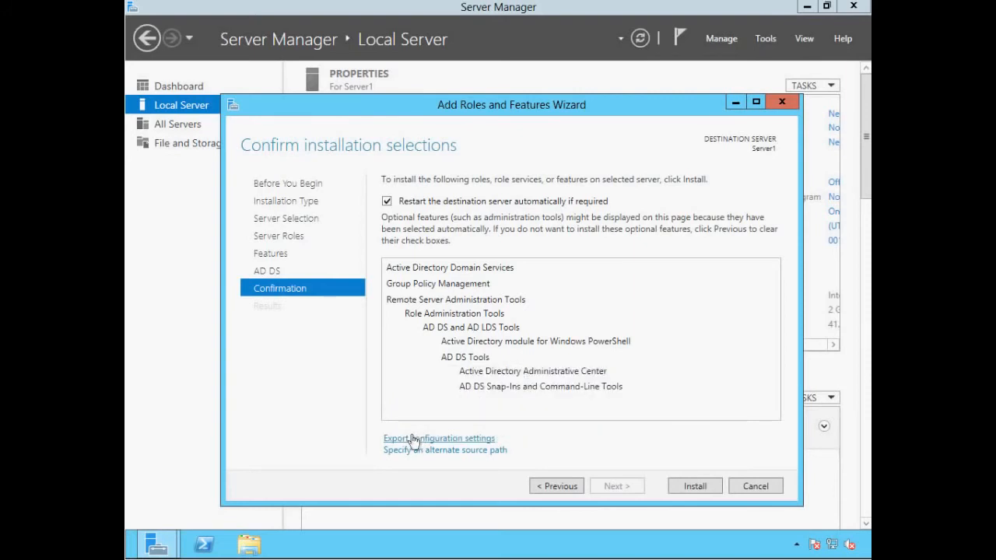
pyautogui.click(694, 486)
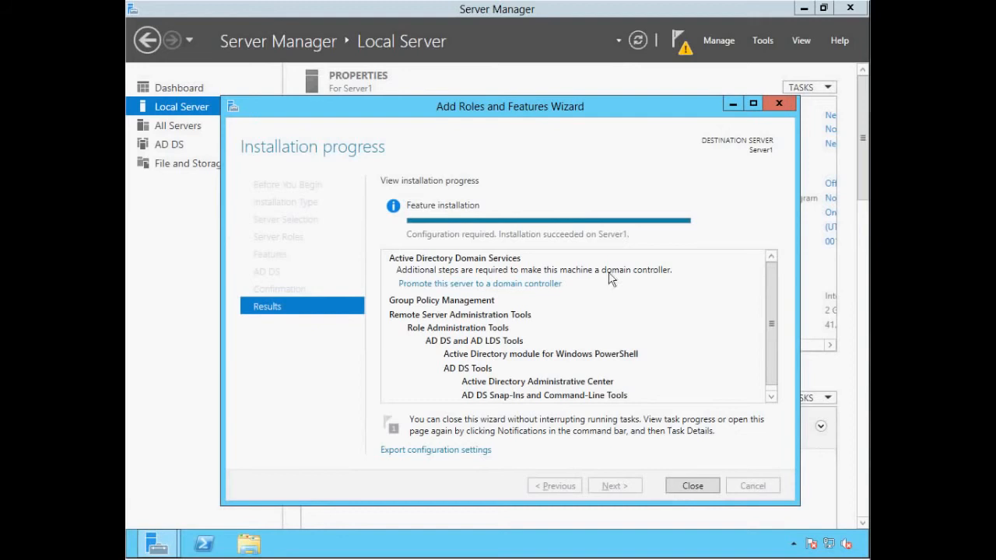
# Close the Add Roles and Features Wizard after the AD DS installation succeeds
pyautogui.click(702, 487)
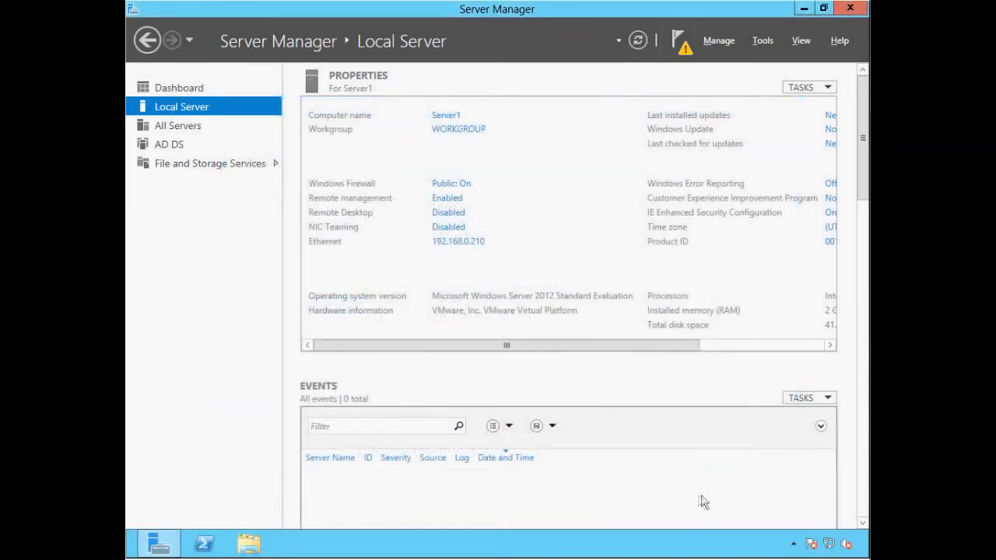
# From the notifications flag, choose to promote Server1 to a domain controller
pyautogui.click(677, 43)
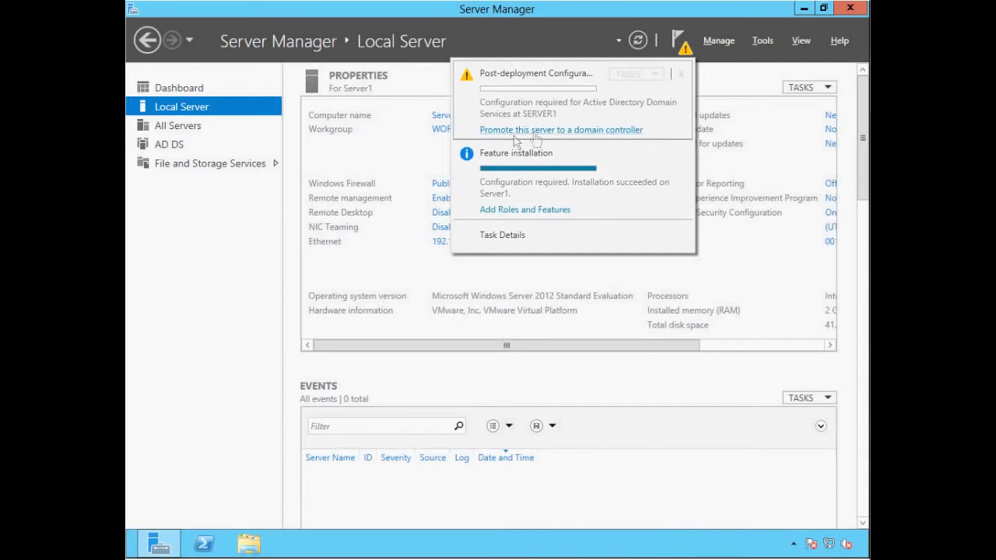
pyautogui.click(564, 131)
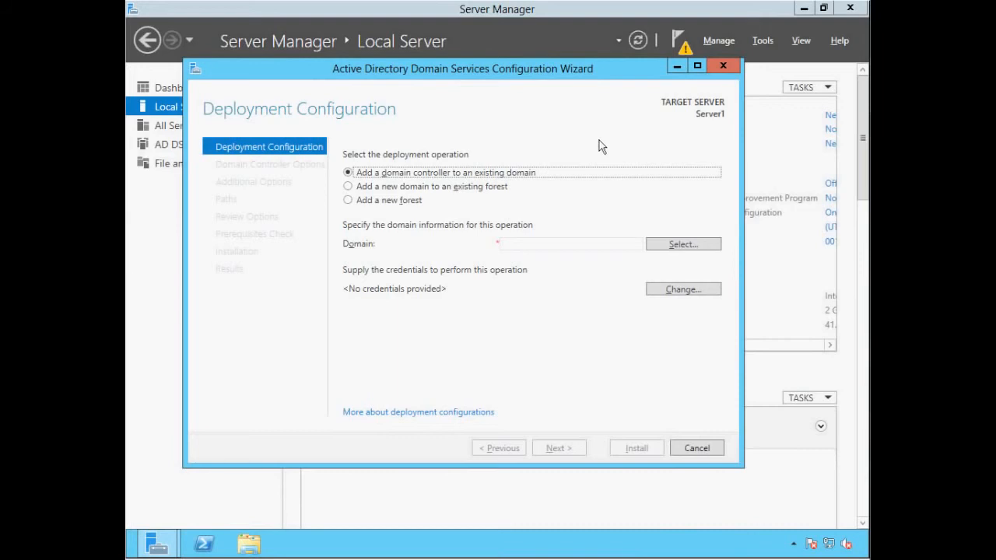
# Add a new forest with root domain name ittaster.local and continue
pyautogui.click(348, 201)
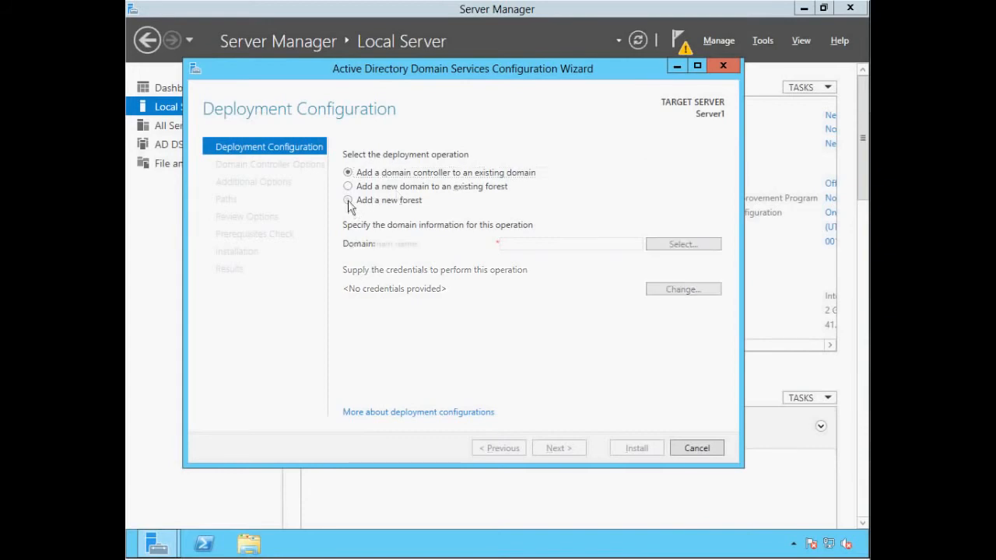
pyautogui.click(513, 246)
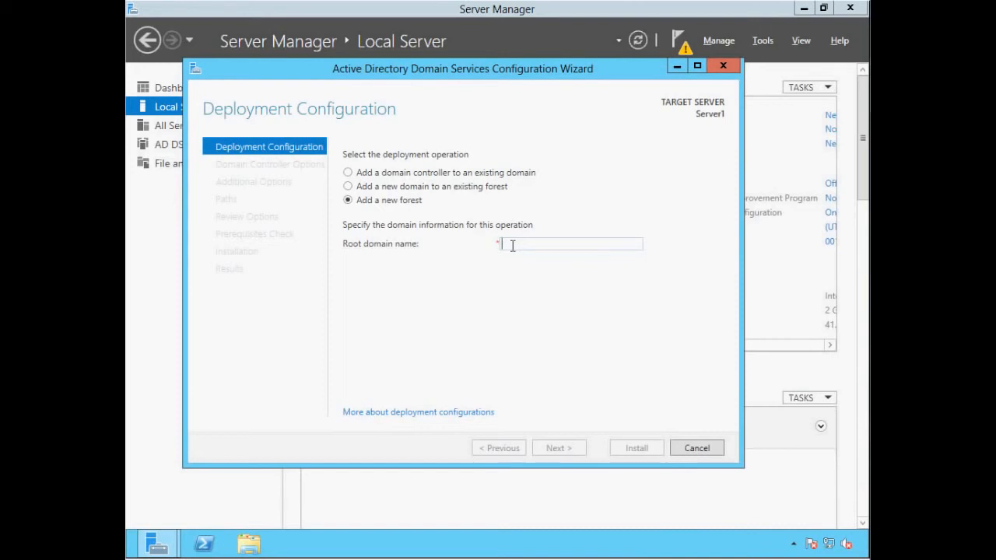
pyautogui.write('it')
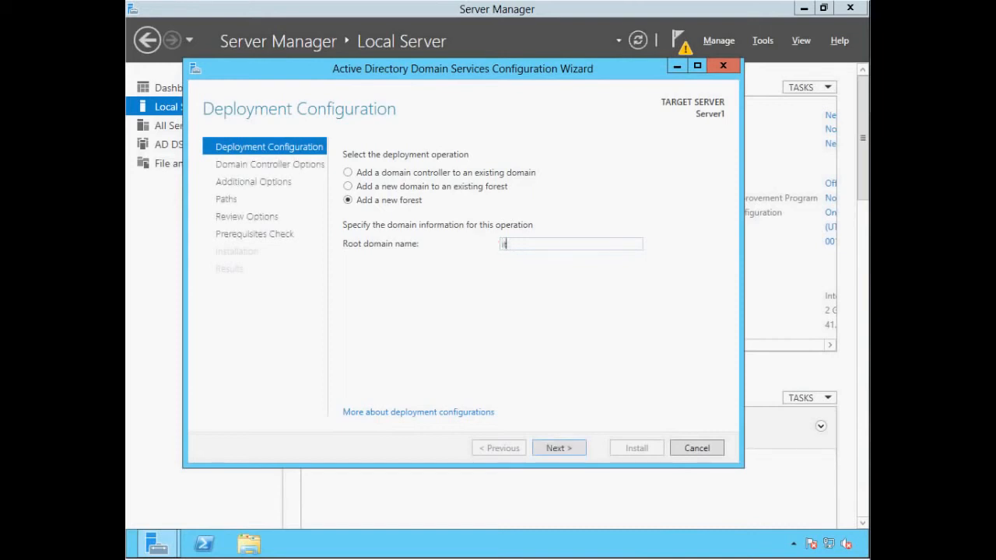
pyautogui.write('taster.local')
pyautogui.click(560, 450)
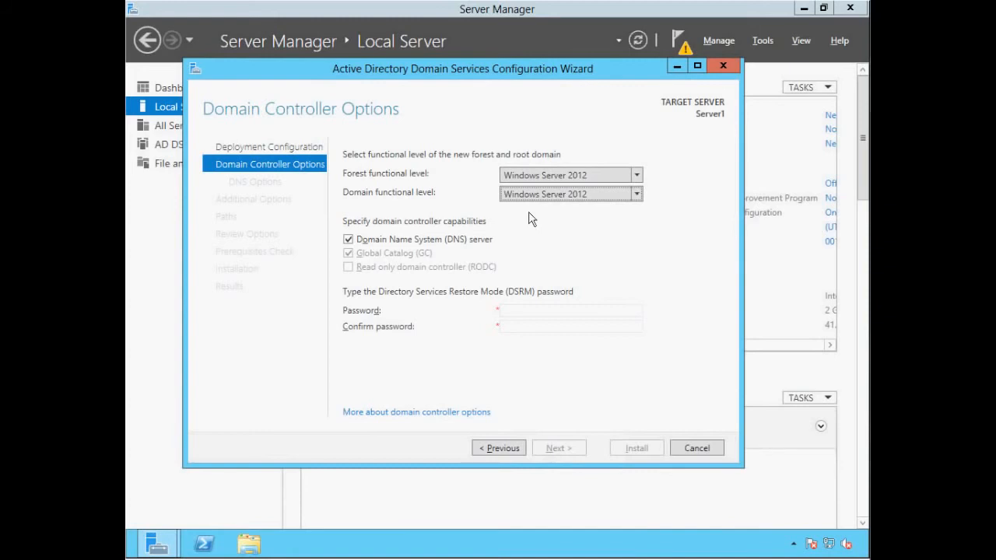
# Keep Windows Server 2012 as both forest and domain functional levels, with DNS server checked
pyautogui.click(636, 175)
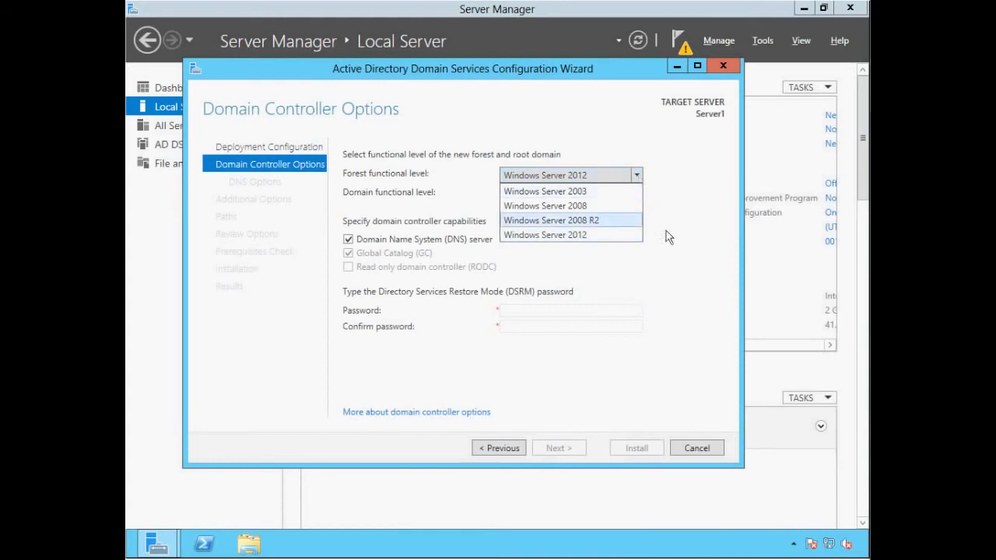
pyautogui.click(667, 238)
pyautogui.click(636, 196)
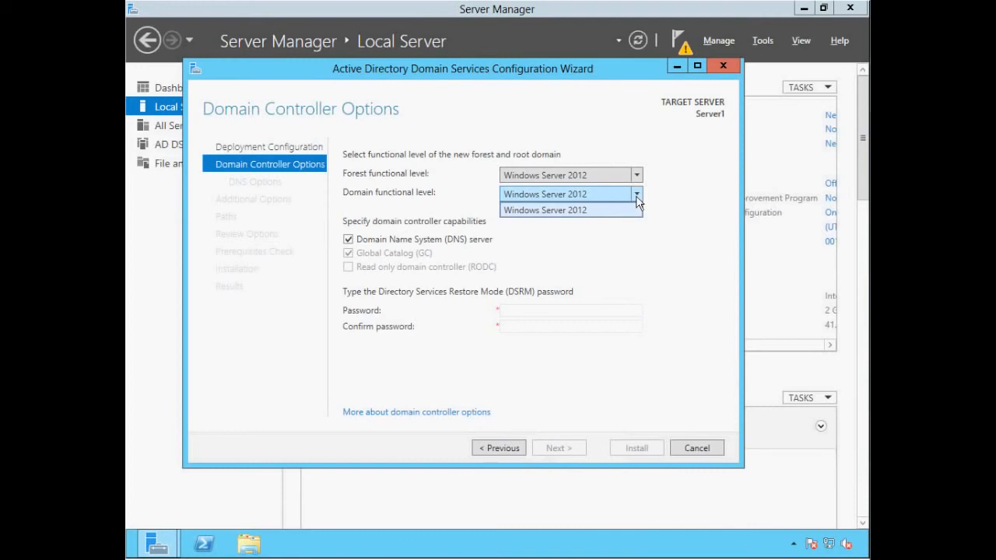
pyautogui.click(643, 244)
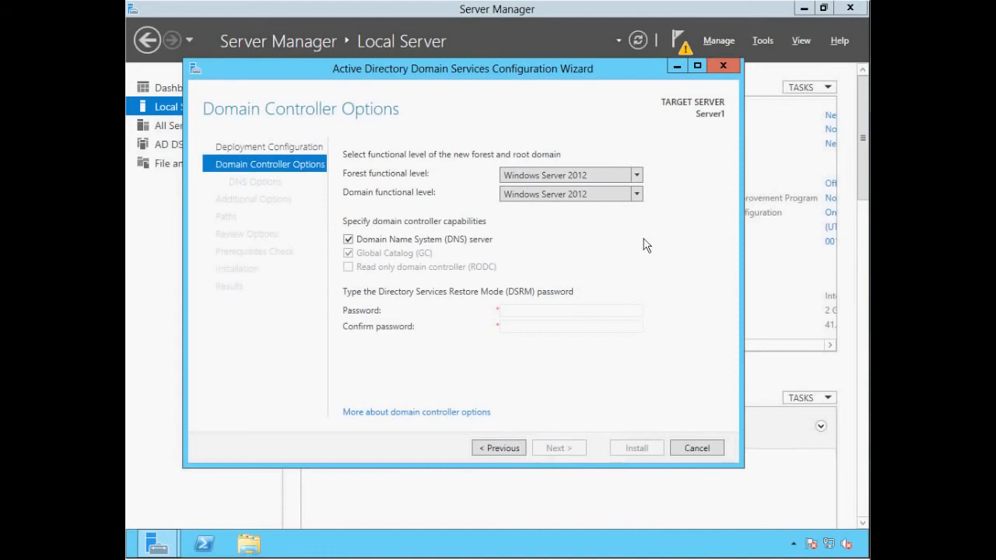
pyautogui.press('Tab')
# Enter the DSRM password and type the same password again to confirm it
pyautogui.click(514, 311)
pyautogui.write('123456789012')
pyautogui.press('Tab')
pyautogui.write('123456789012')
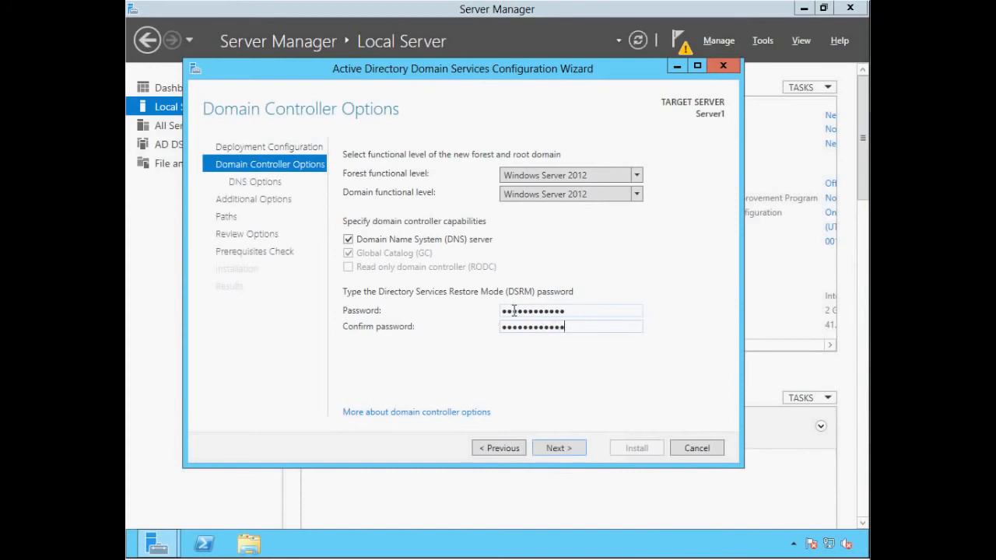
# Accept default DNS options, NetBIOS name ITTASTER and the C:\Windows\NTDS and SYSVOL paths
pyautogui.click(551, 448)
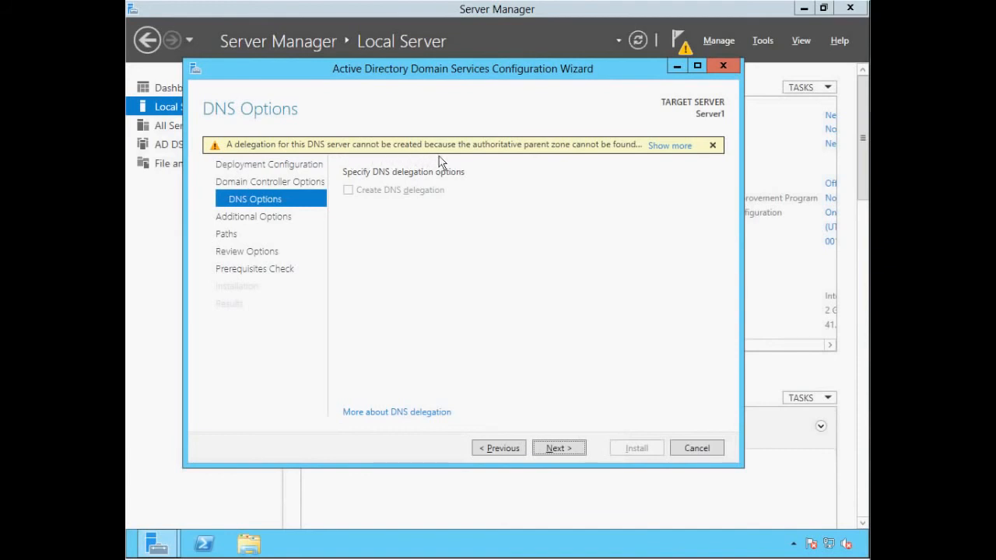
pyautogui.click(555, 448)
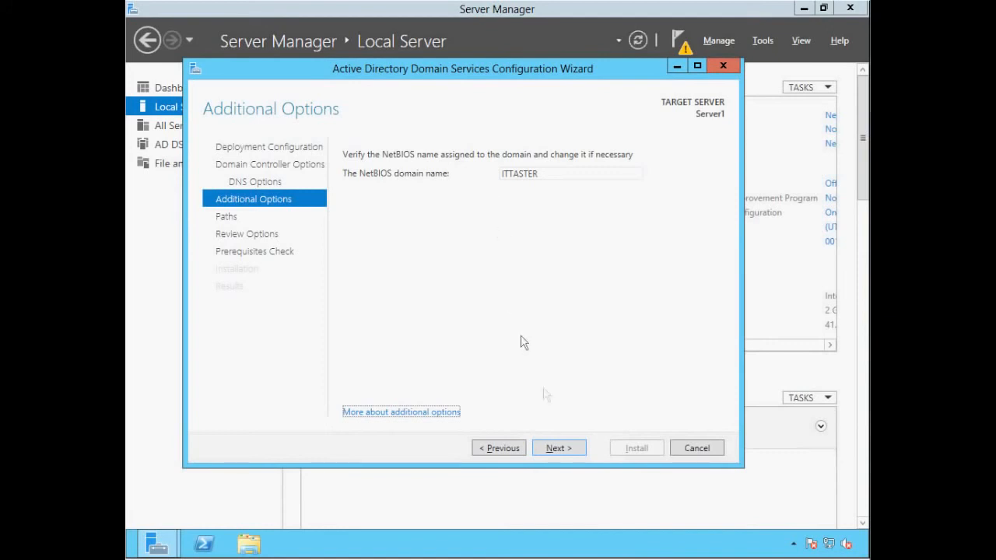
pyautogui.click(557, 448)
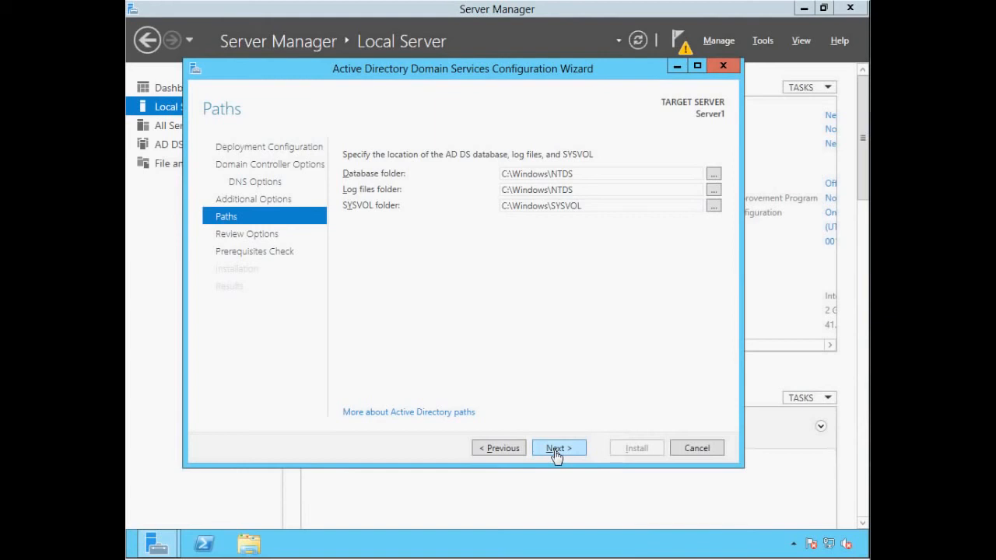
pyautogui.click(556, 455)
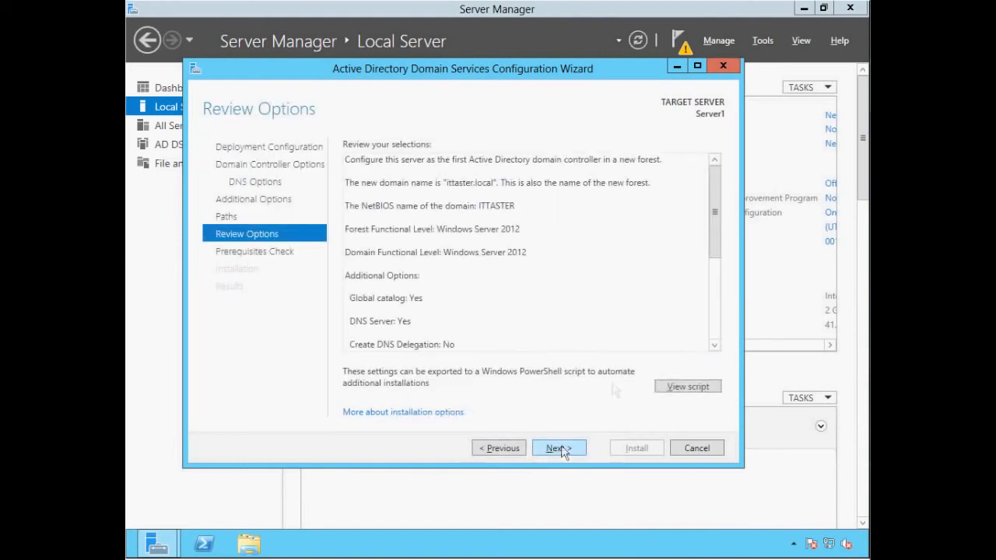
# Review the configuration summary and run the prerequisite checks, which pass with only warnings
pyautogui.moveTo(713, 200)
pyautogui.mouseDown()
pyautogui.moveTo(722, 239)
pyautogui.moveTo(715, 288)
pyautogui.moveTo(713, 211)
pyautogui.mouseUp()
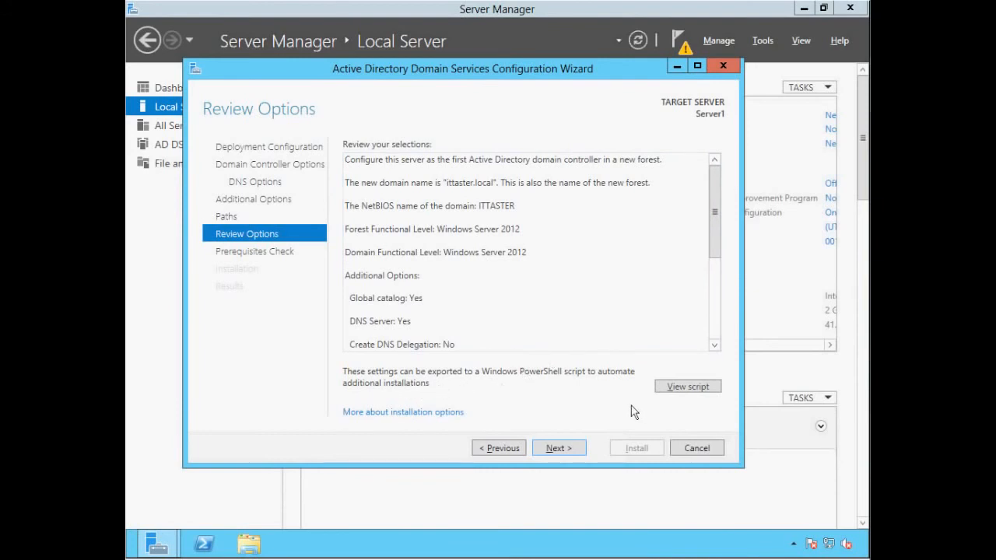
pyautogui.click(560, 449)
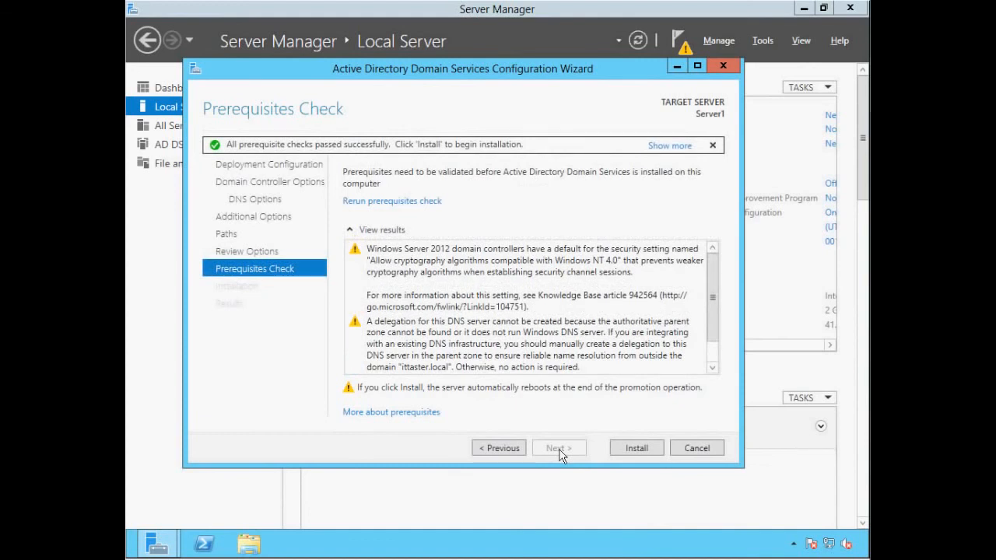
# Install AD DS to promote Server1 to domain controller, then dismiss the sign-off notice to restart
pyautogui.press('Tab')
pyautogui.click(636, 449)
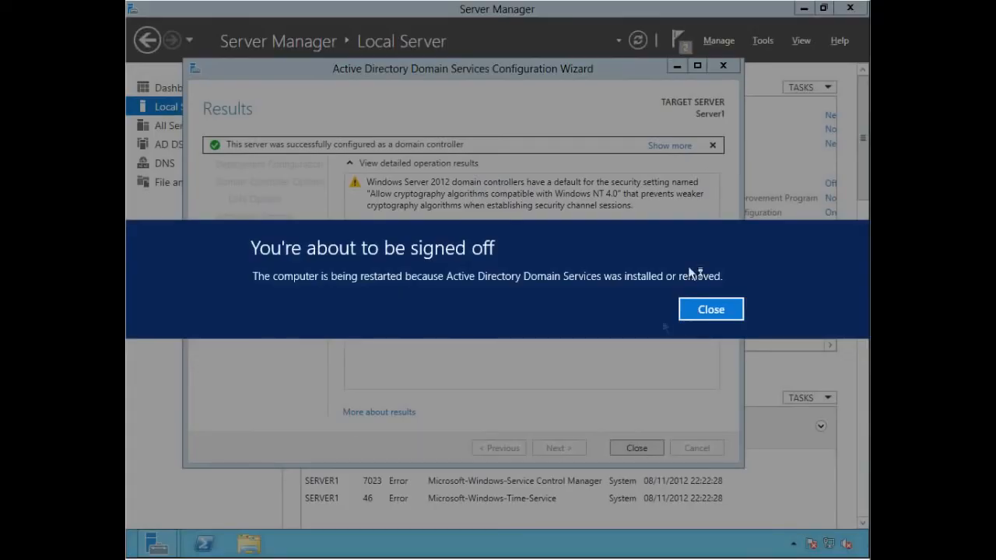
pyautogui.click(721, 304)
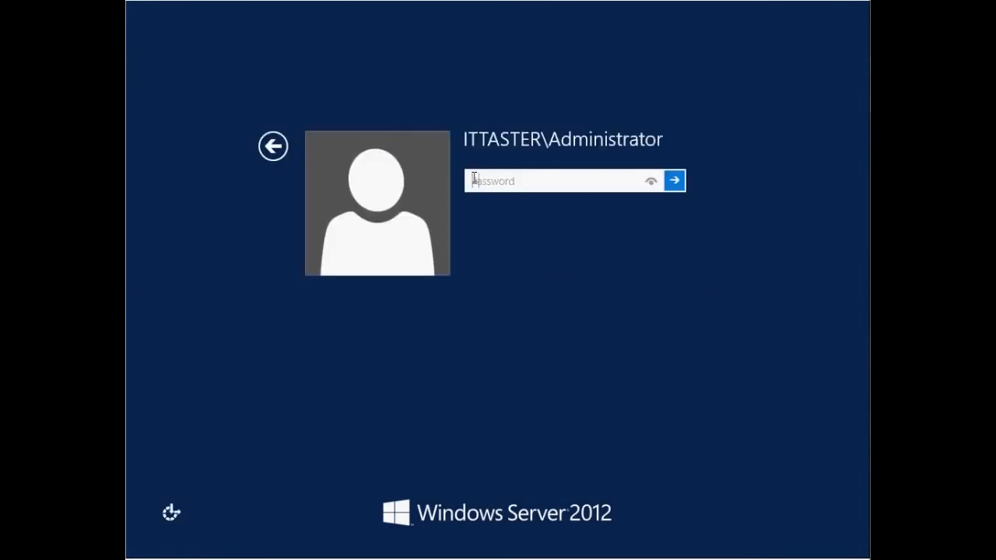
# Sign back in to the ITTASTER domain with the domain Administrator password
pyautogui.write('••••••••••')
pyautogui.write('•')
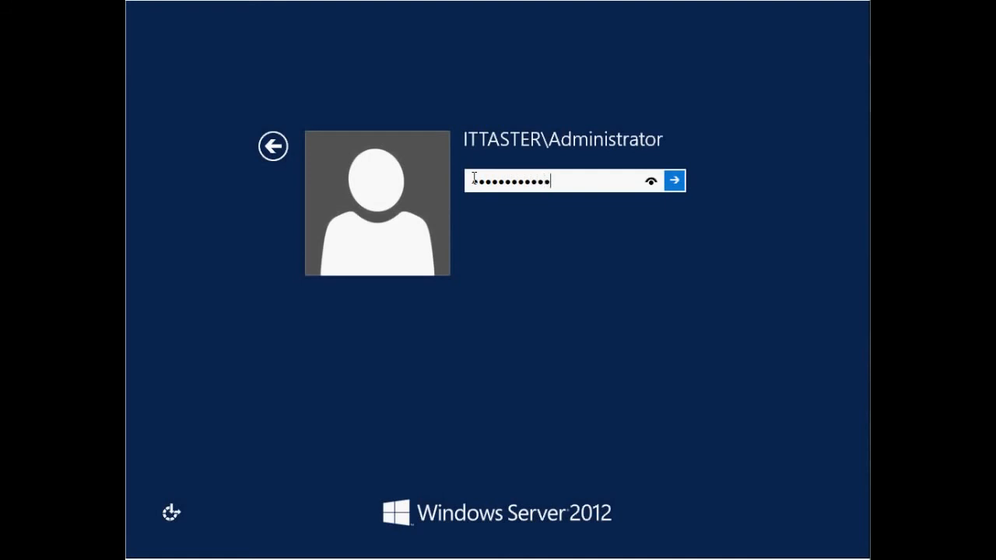
pyautogui.press('Return')
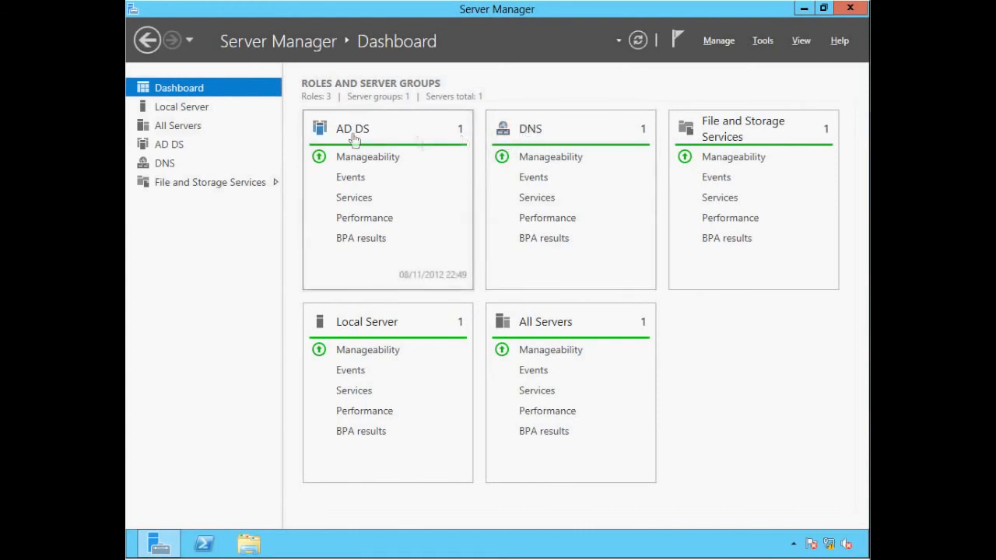
pyautogui.click(180, 113)
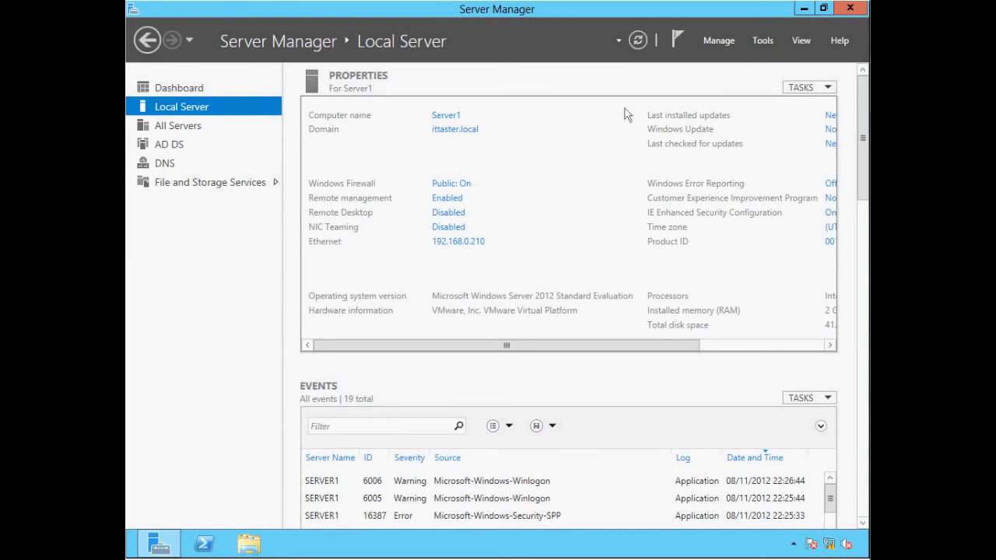
pyautogui.click(762, 43)
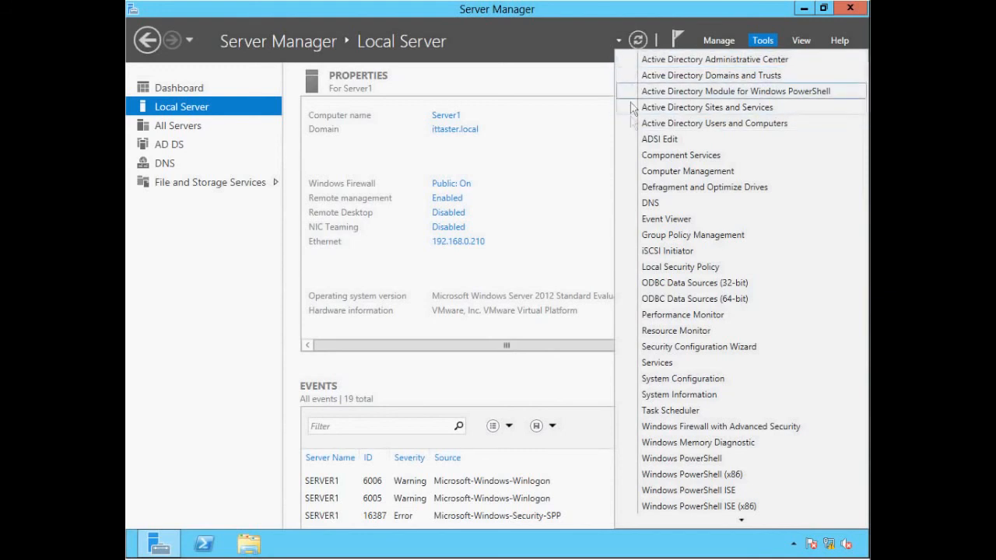
pyautogui.click(191, 90)
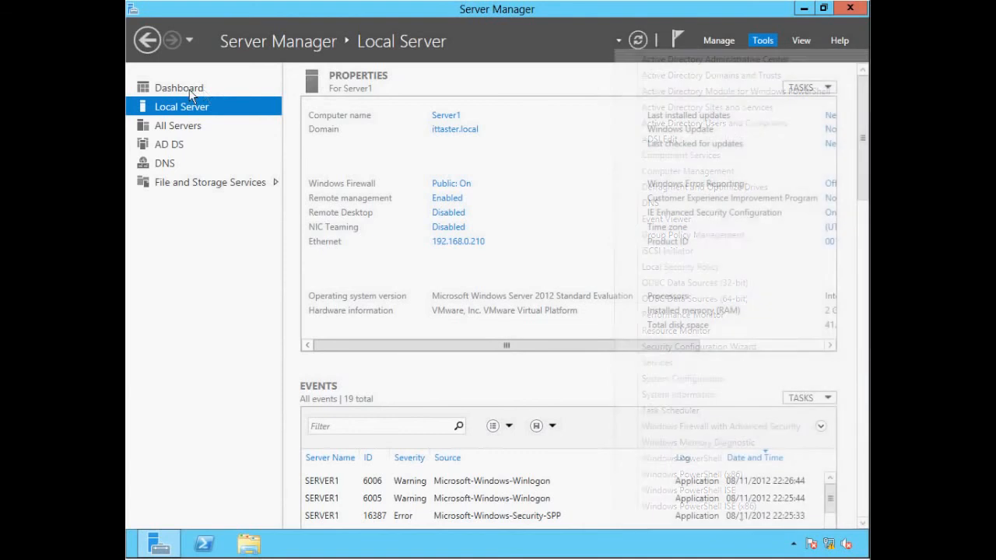